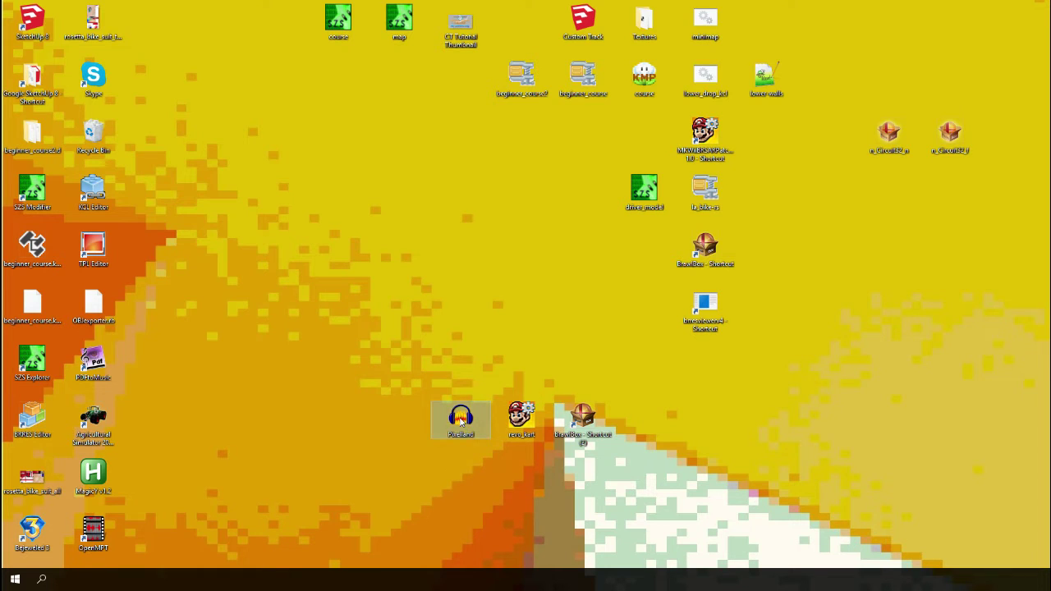
# - Import the Pixelland MP3 into Audacity and minimize Audacity, leaving it open in the background
pyautogui.doubleClick(461, 420)
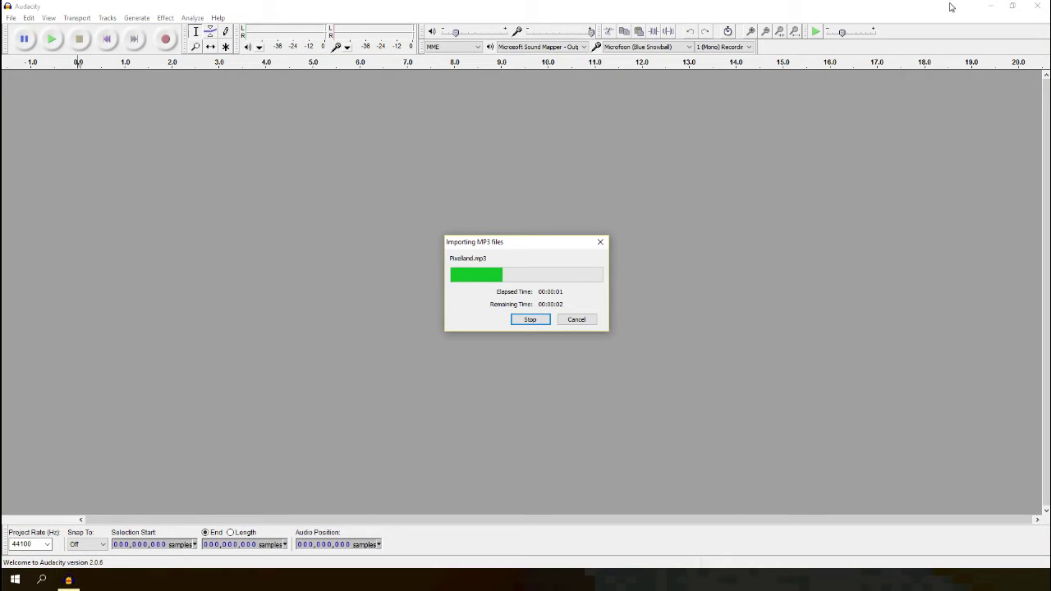
pyautogui.click(987, 6)
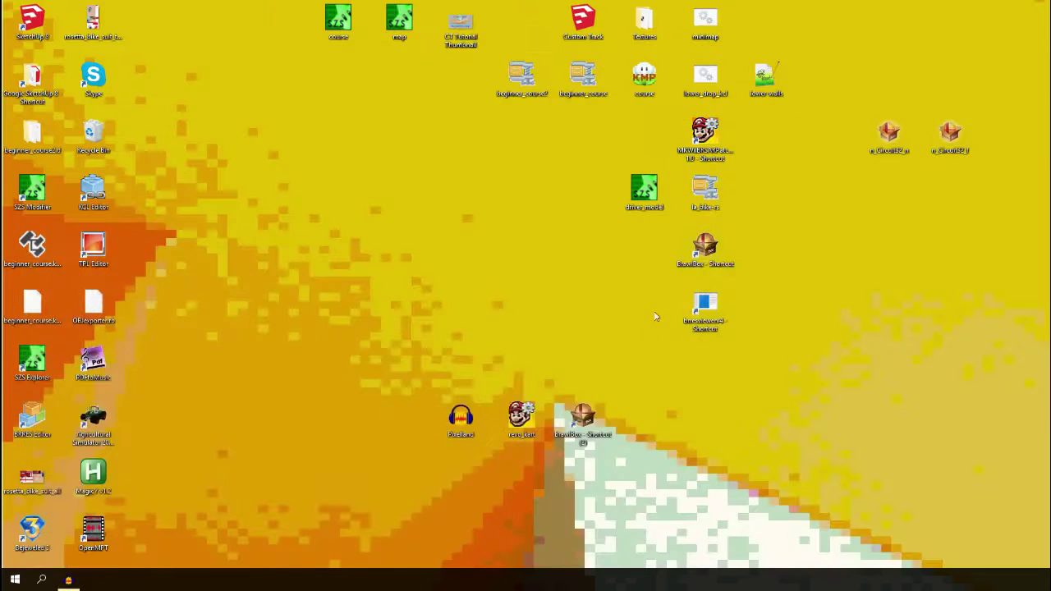
# - Launch BrawlBox, open revo_kart.brsar from the Desktop and maximize the window
pyautogui.doubleClick(584, 417)
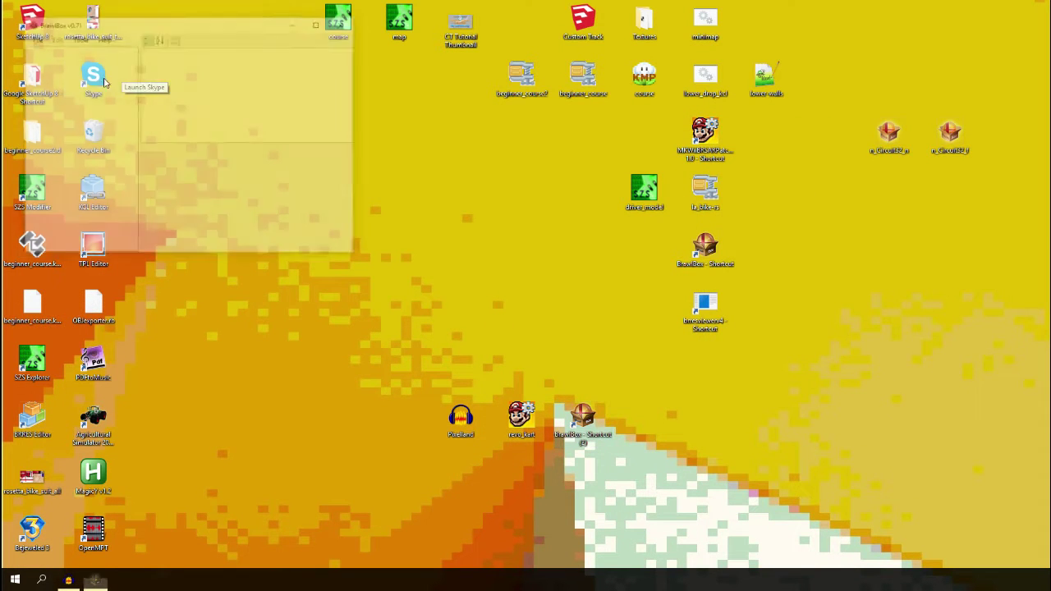
pyautogui.hotkey('ctrl', 'o')
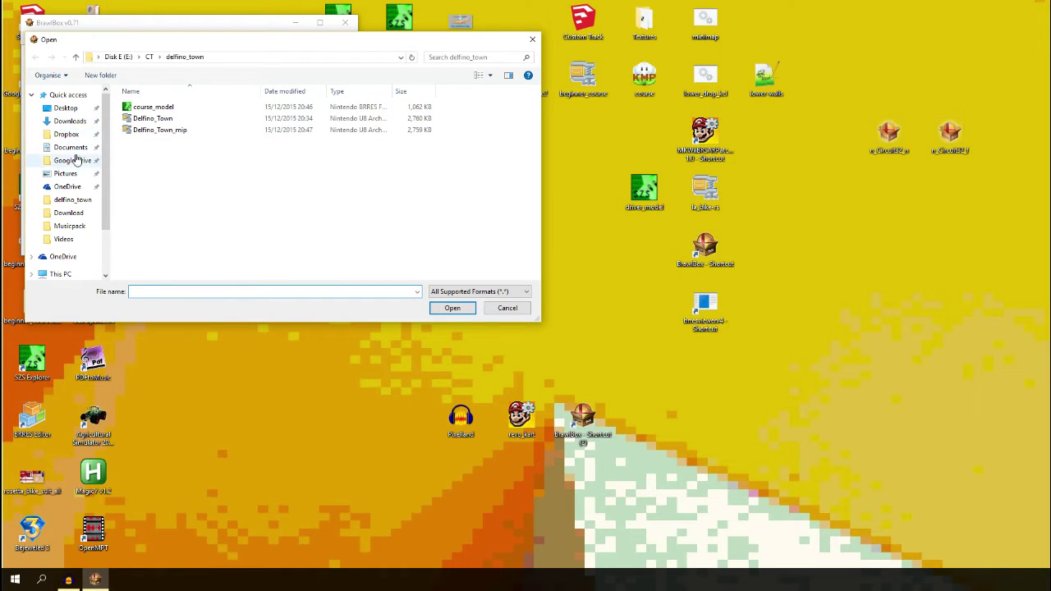
pyautogui.click(66, 107)
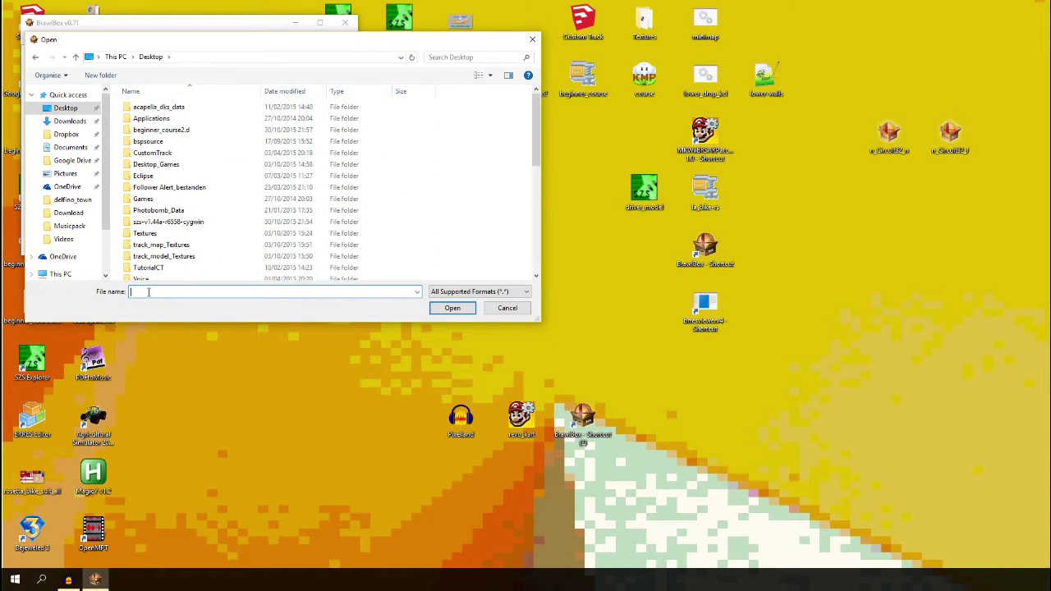
pyautogui.write('cou')
pyautogui.press('Return')
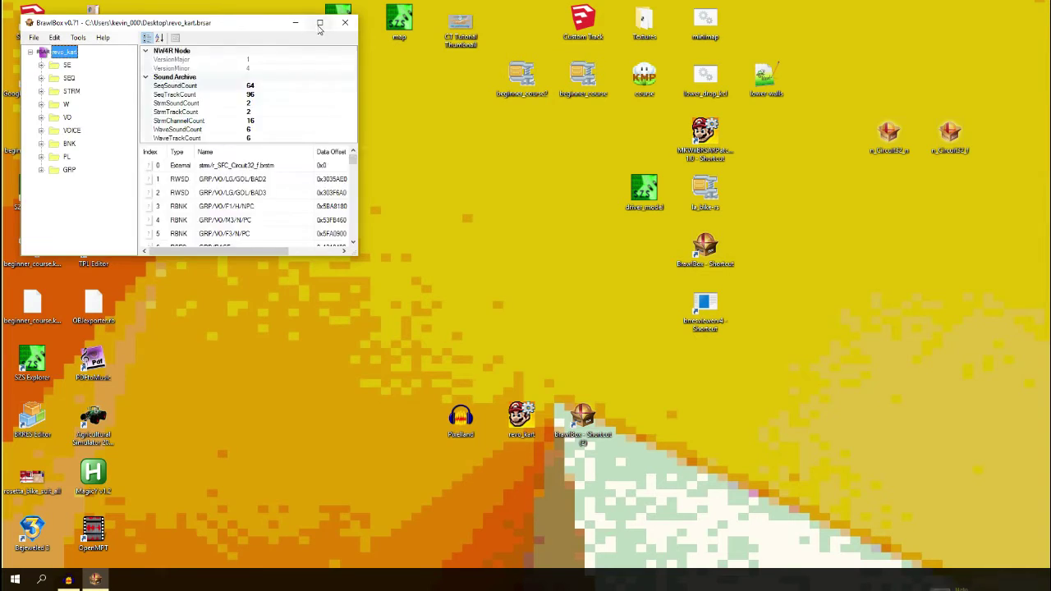
pyautogui.doubleClick(221, 18)
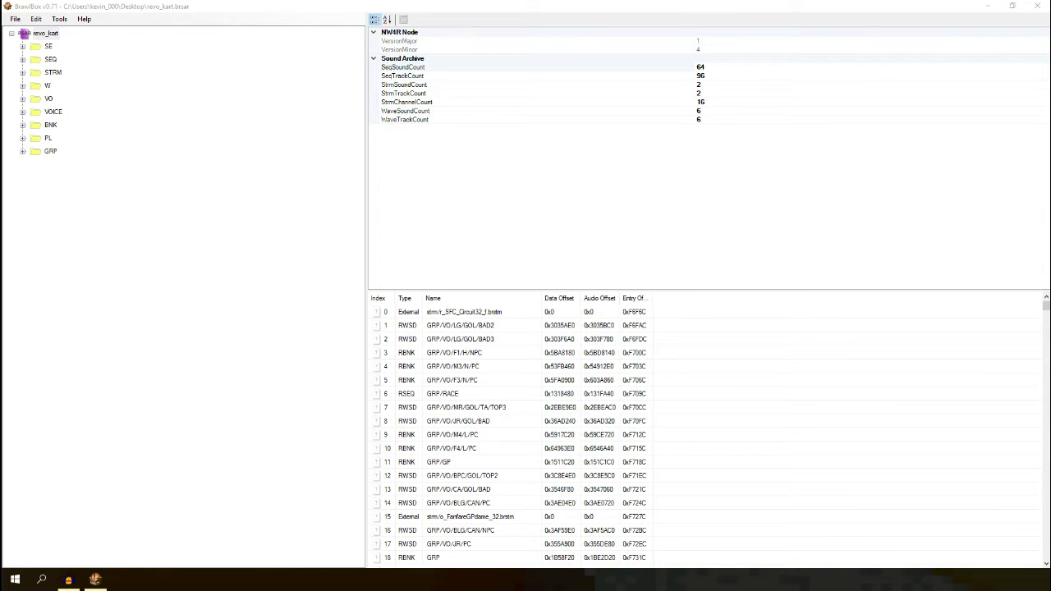
# - Scroll the archive list to the 500s and preview the RBNK bank at entry 512 GRP
pyautogui.moveTo(1046, 302); pyautogui.dragTo(929, 488)
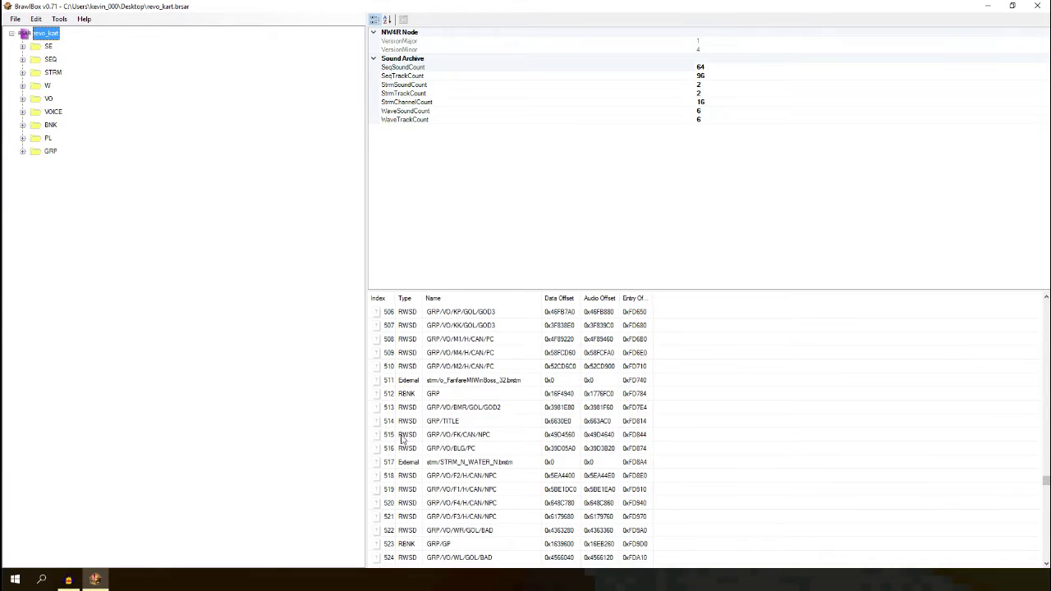
pyautogui.doubleClick(439, 397)
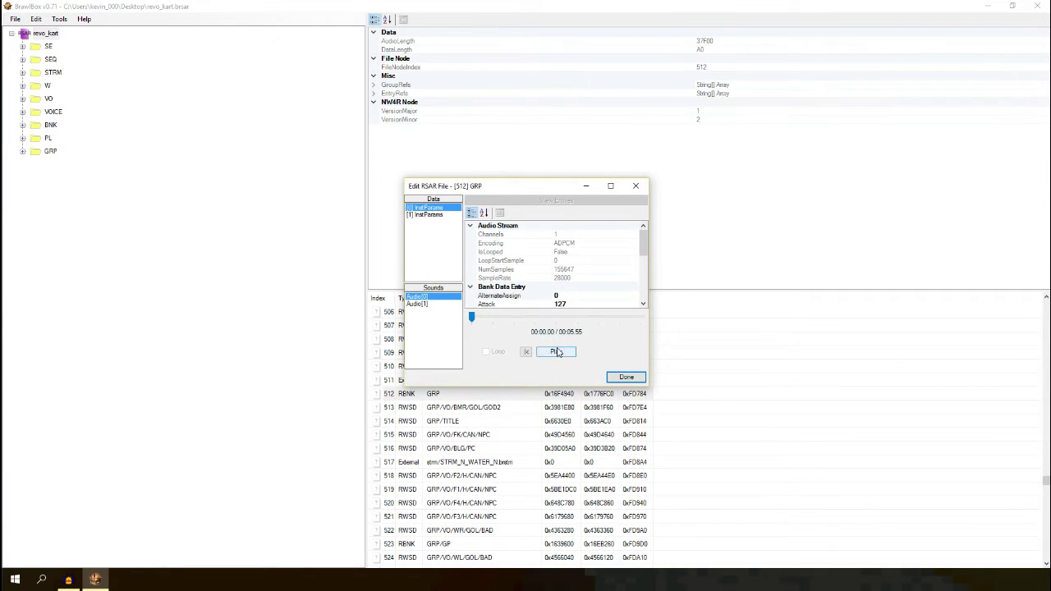
pyautogui.click(557, 351)
pyautogui.click(627, 377)
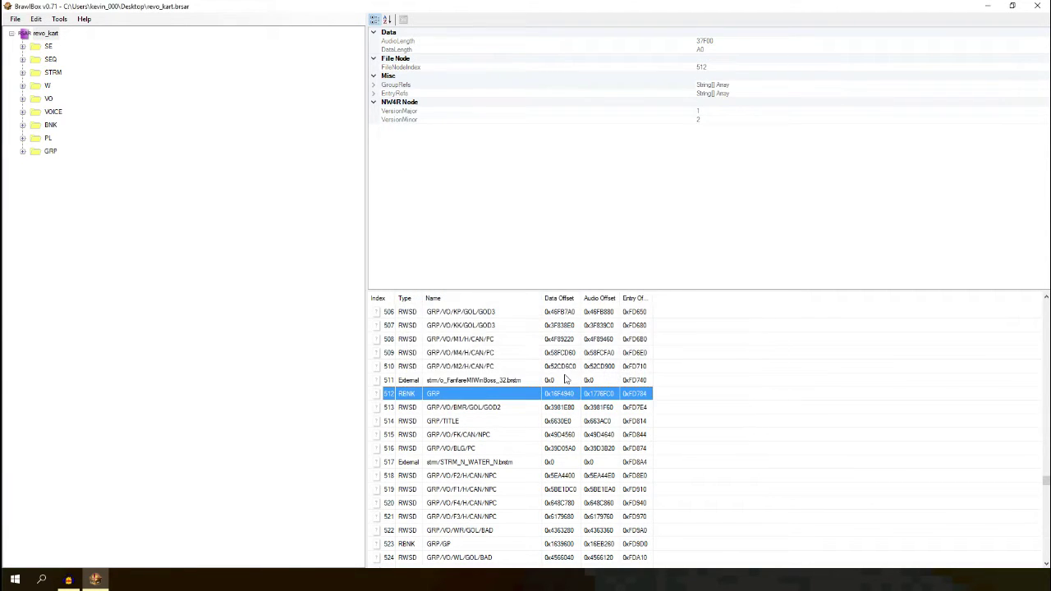
# - Open entry 514 GRP/TITLE and play a preview of its menu music
pyautogui.doubleClick(448, 422)
pyautogui.click(556, 352)
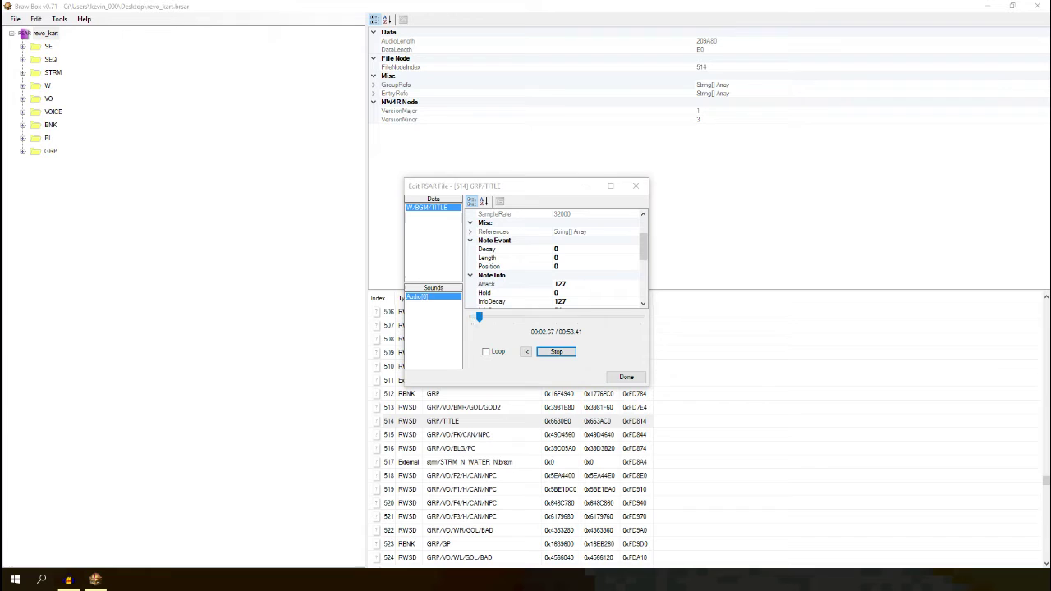
pyautogui.click(556, 351)
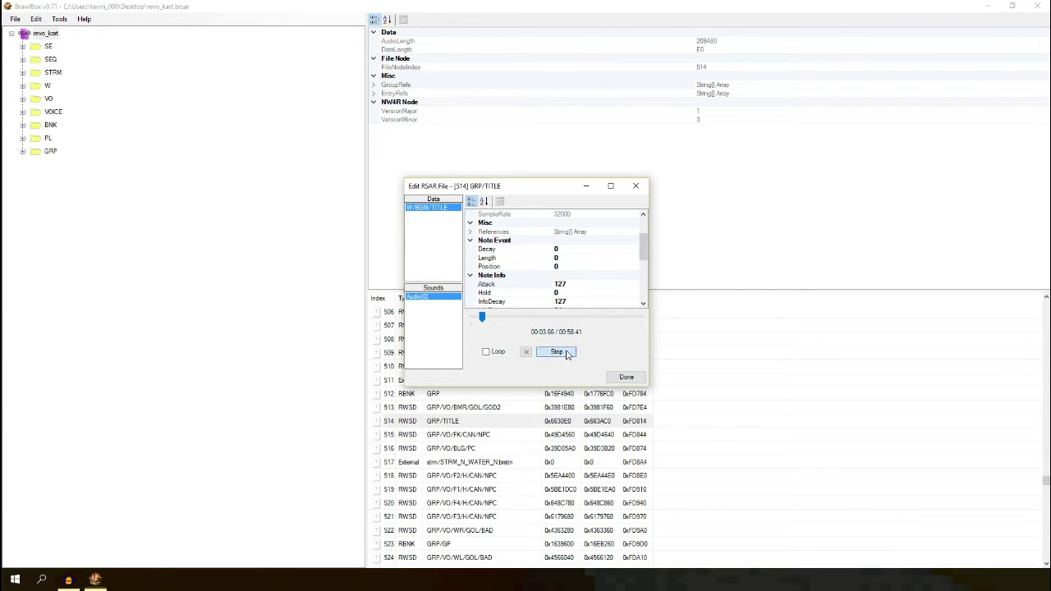
# - Export Audio[0] to the Desktop as Audio[0].wav, close the editor and minimize BrawlBox
pyautogui.rightClick(417, 298)
pyautogui.click(446, 315)
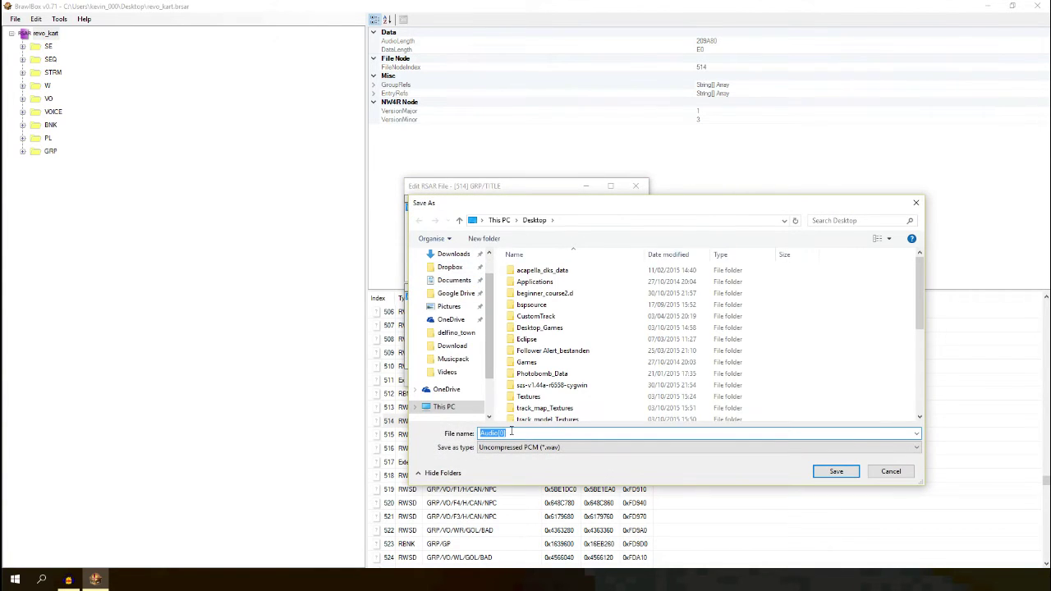
pyautogui.press('Return')
pyautogui.click(585, 186)
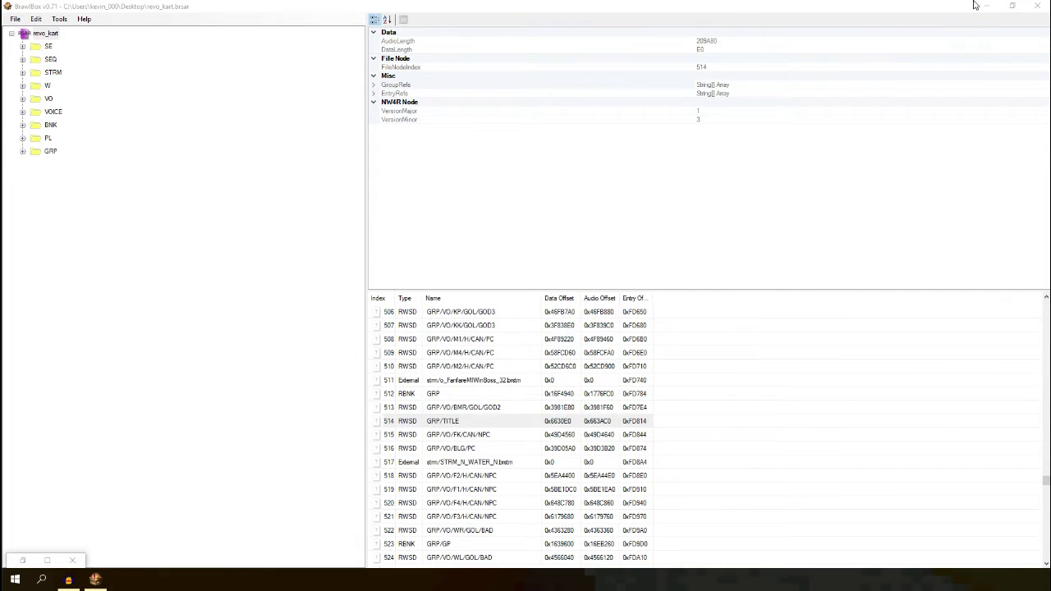
pyautogui.click(54, 561)
pyautogui.click(1012, 7)
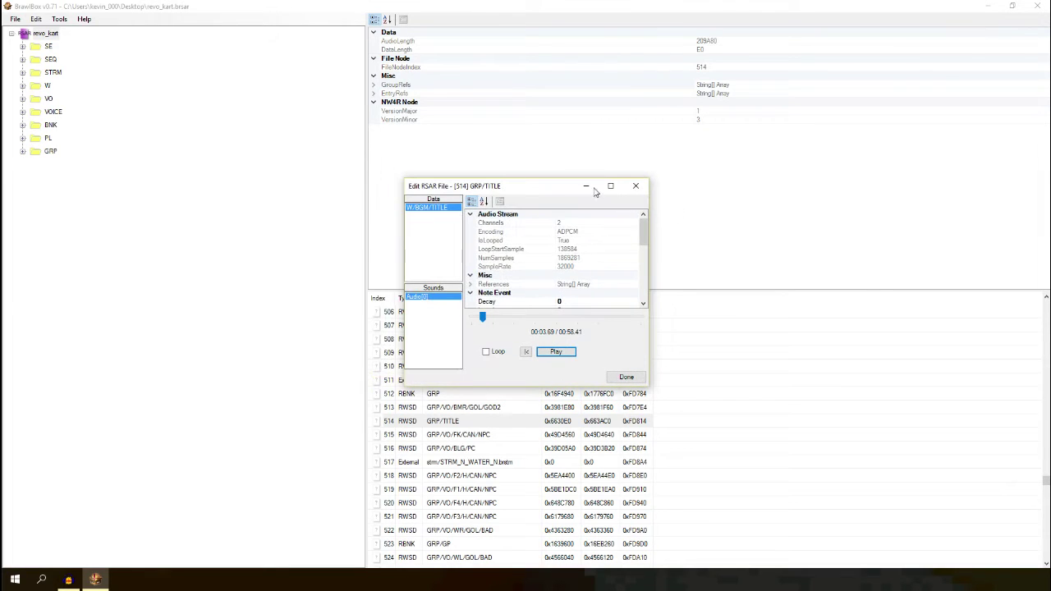
pyautogui.click(637, 187)
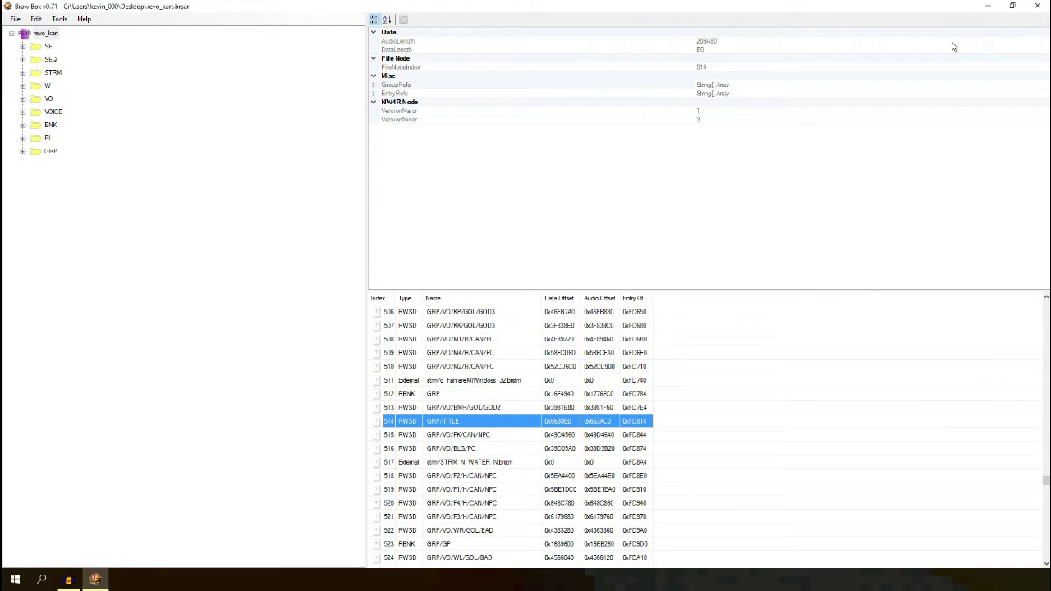
pyautogui.click(990, 6)
# - Open Audio[0].wav in Audacity and select its ending, roughly 52 to 57 seconds
pyautogui.moveTo(155, 20); pyautogui.dragTo(645, 415)
pyautogui.doubleClick(637, 414)
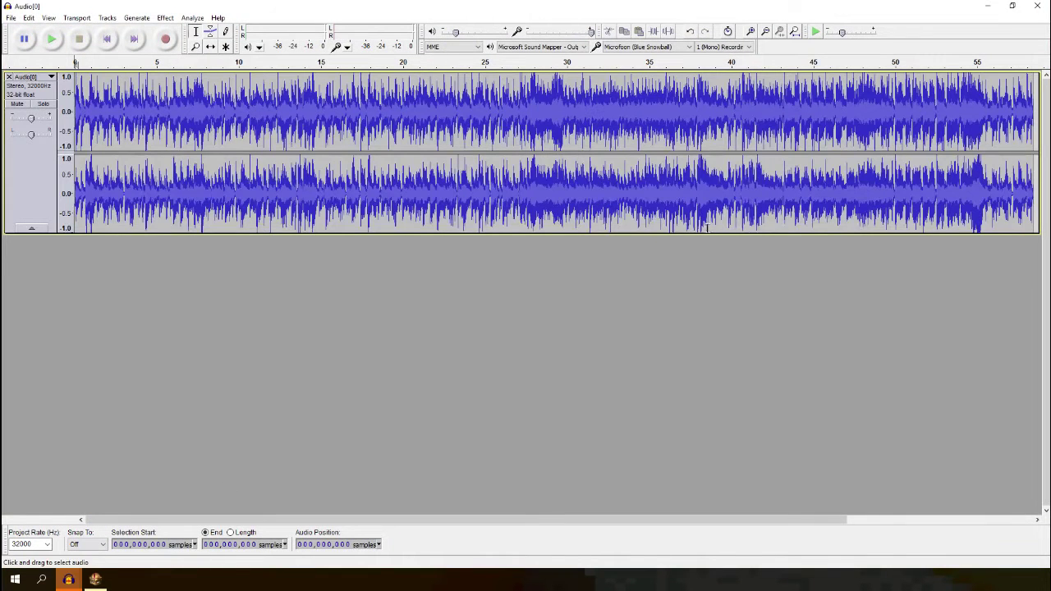
pyautogui.keyDown('shift'); pyautogui.hscroll(5, 564, 263); pyautogui.keyUp('shift')
pyautogui.moveTo(591, 83); pyautogui.dragTo(443, 87)
pyautogui.click(575, 88)
pyautogui.moveTo(591, 86); pyautogui.dragTo(490, 86)
# - Return to the track start, mark a point near 19 seconds, then switch to the Pixelland project
pyautogui.click(107, 39)
pyautogui.keyDown('ctrl'); pyautogui.scroll(-1, 298, 125); pyautogui.keyUp('ctrl')
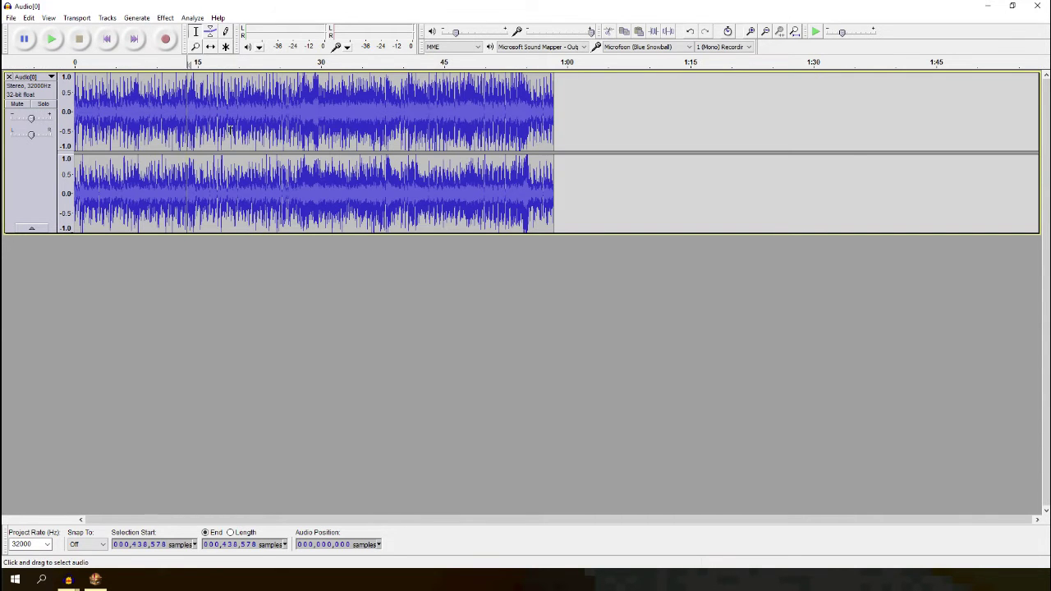
pyautogui.click(231, 115)
pyautogui.moveTo(68, 580)
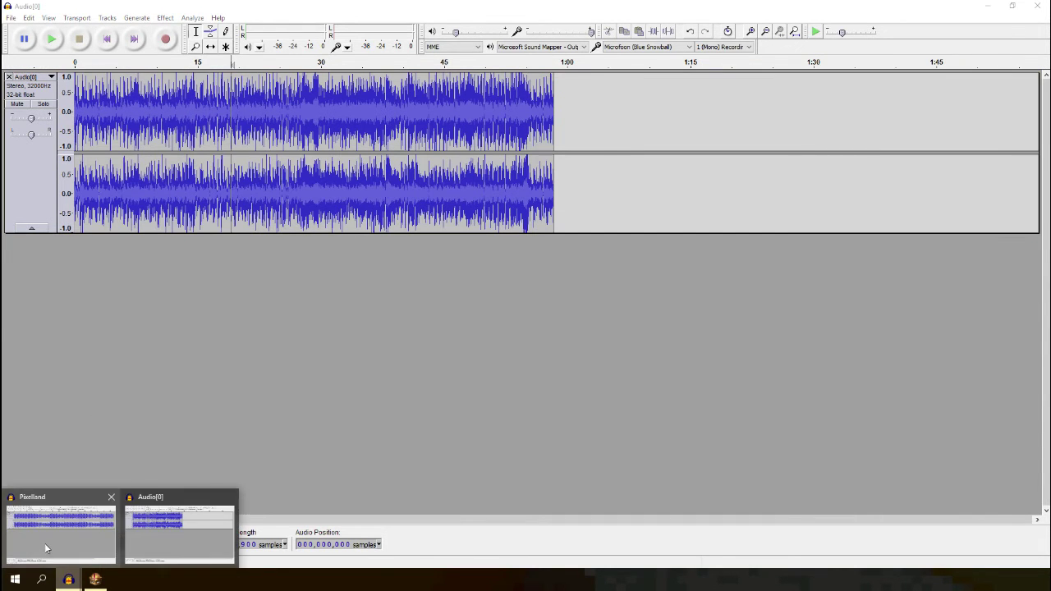
pyautogui.click(45, 543)
# - Set the project rate to 32000 Hz and resample the whole Pixelland track to 32000 Hz
pyautogui.hotkey('ctrl', 'a')
pyautogui.click(47, 545)
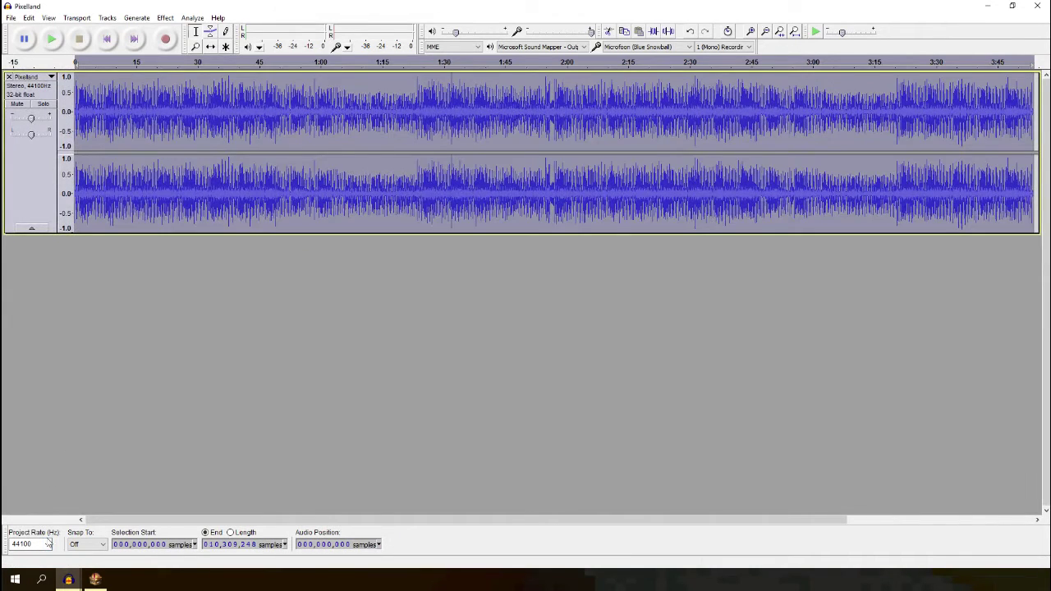
pyautogui.click(37, 468)
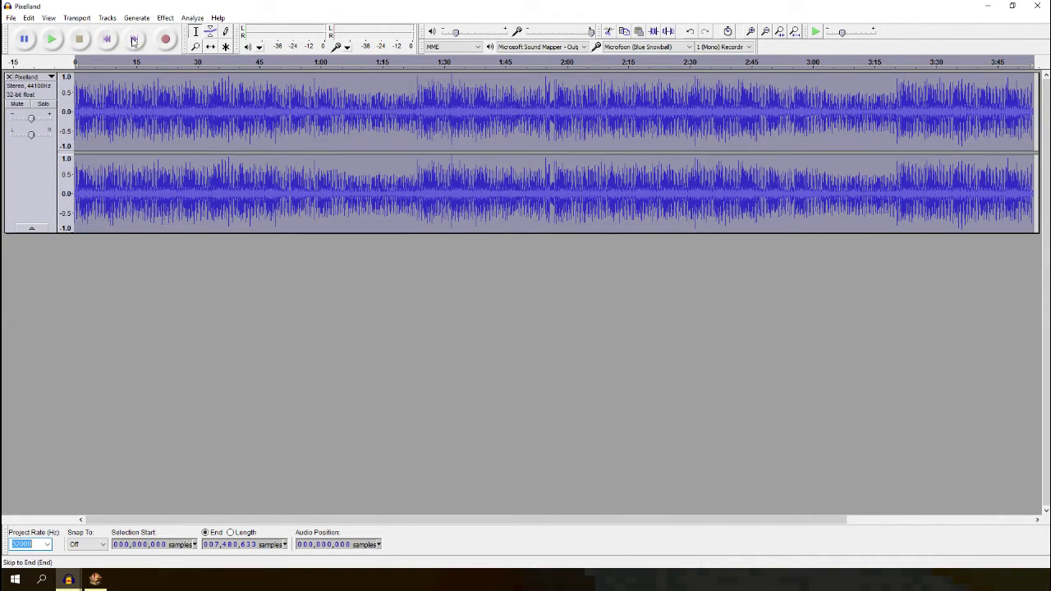
pyautogui.click(133, 19)
pyautogui.moveTo(114, 20)
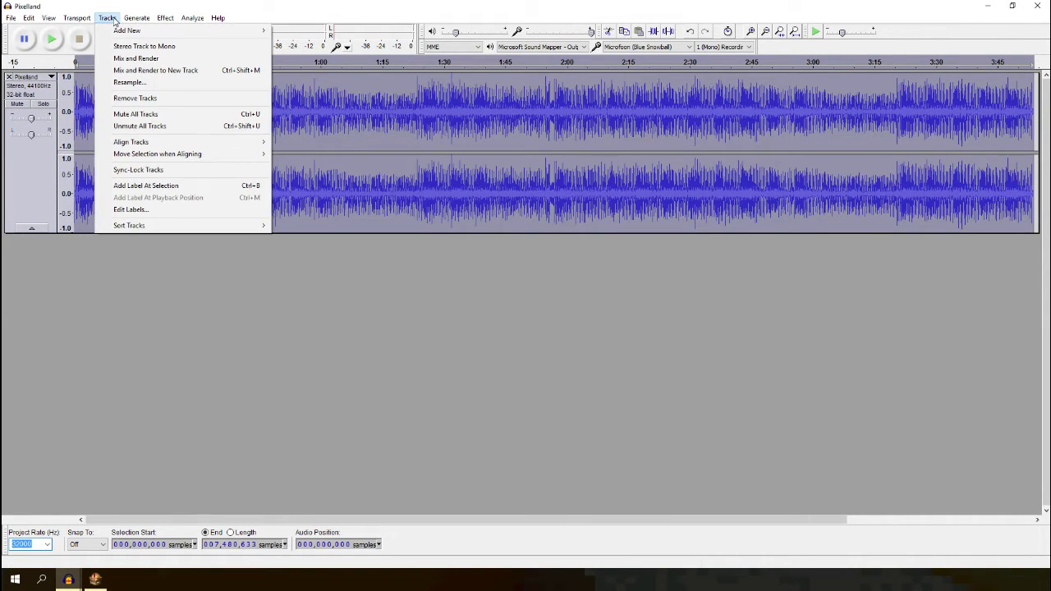
pyautogui.click(129, 82)
pyautogui.click(529, 301)
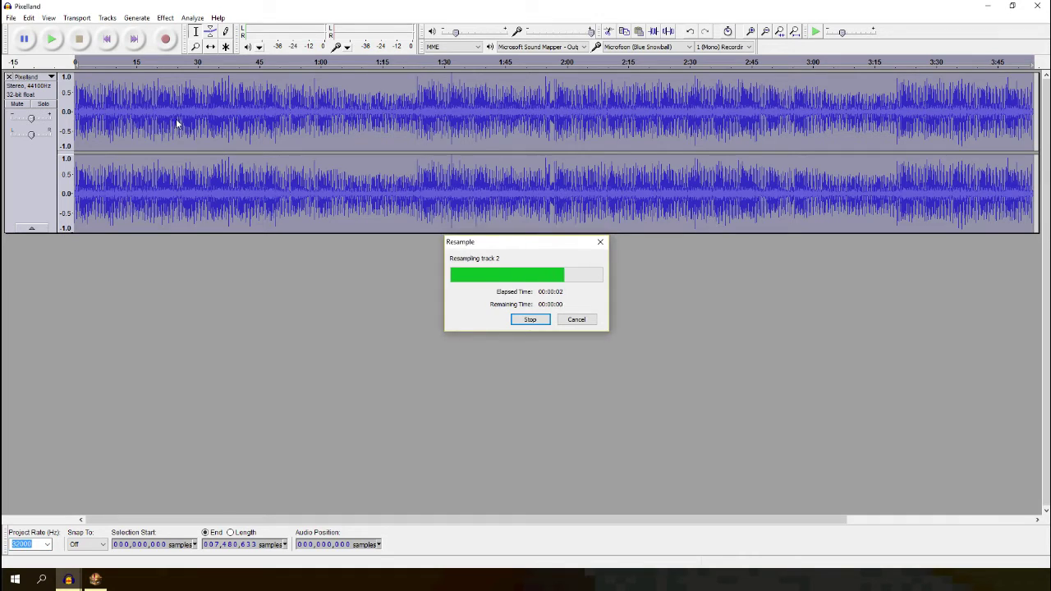
# - Play the resampled track to confirm it sounds correct, zooming the waveform in and out
pyautogui.click(43, 40)
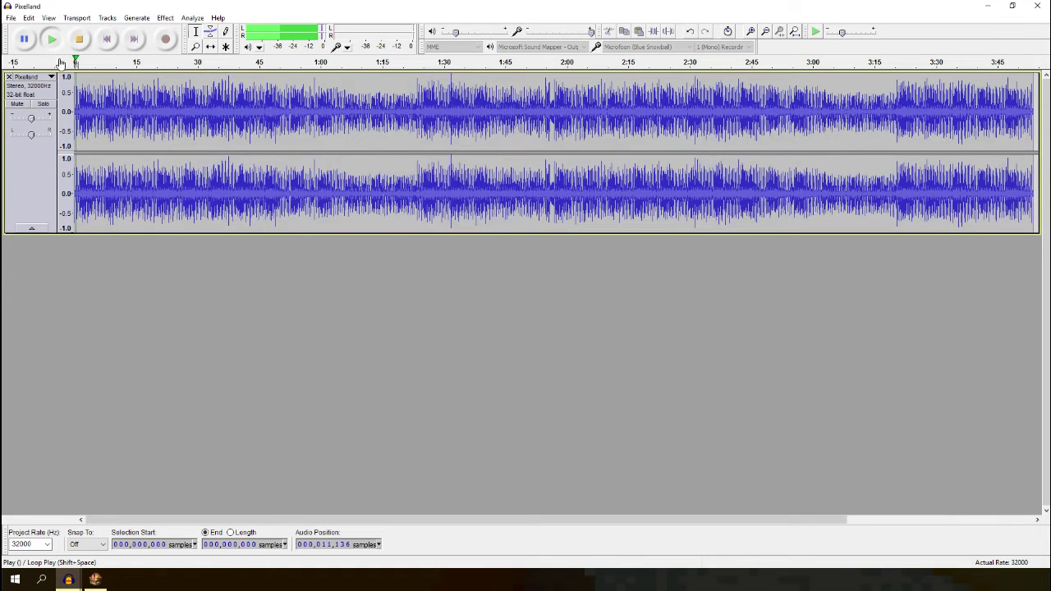
pyautogui.hotkey('ctrl', '1')
pyautogui.hotkey('ctrl', '1')
pyautogui.click(78, 39)
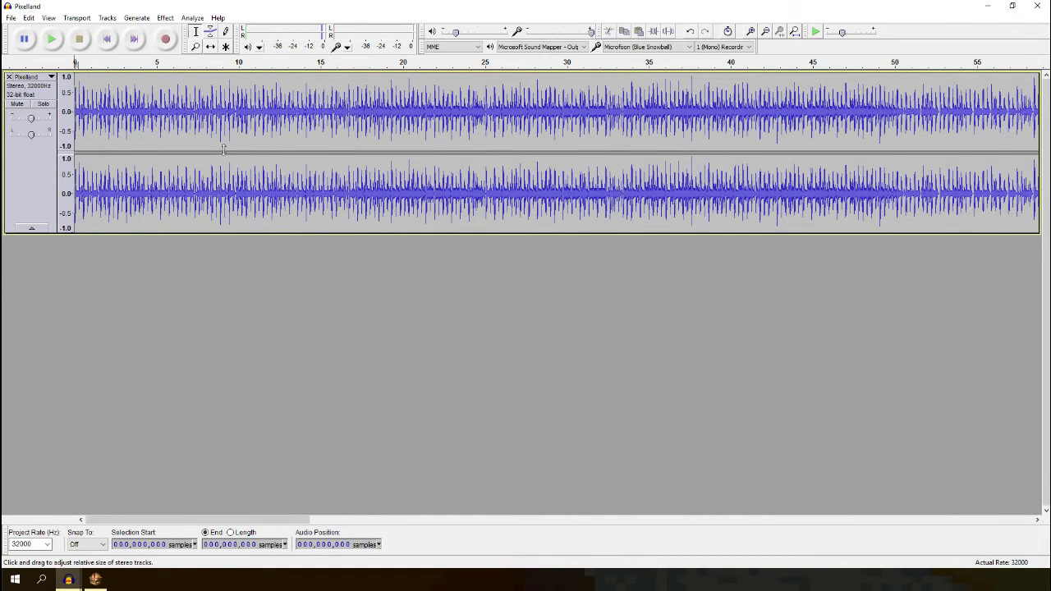
pyautogui.hotkey('ctrl', '3')
pyautogui.hotkey('ctrl', '3')
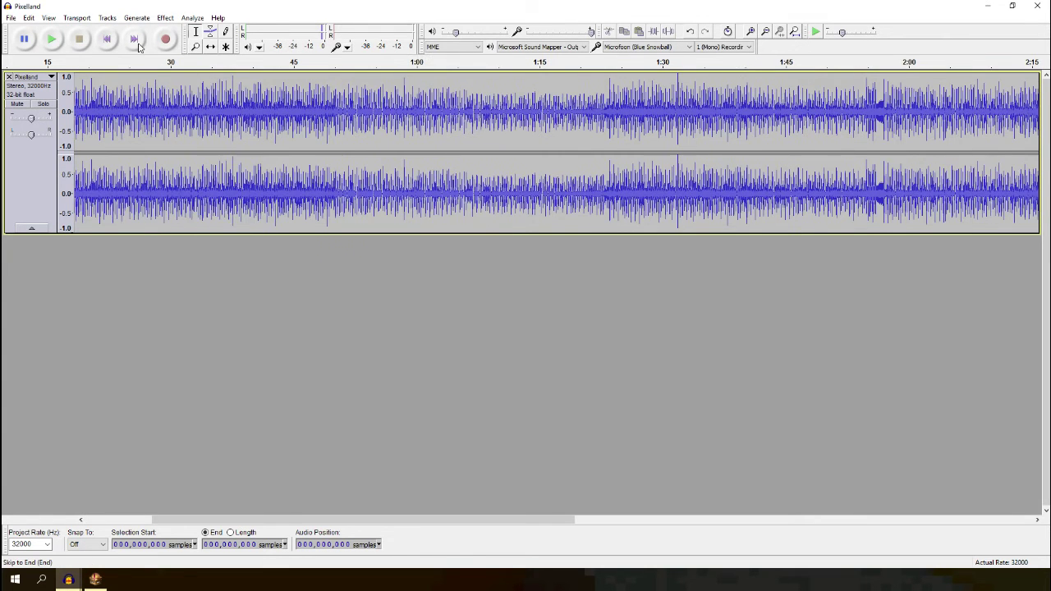
# - Listen to the Pixelland track from about 42 seconds to find the loop point
pyautogui.hotkey('ctrl', '1')
pyautogui.click(421, 94)
pyautogui.click(43, 45)
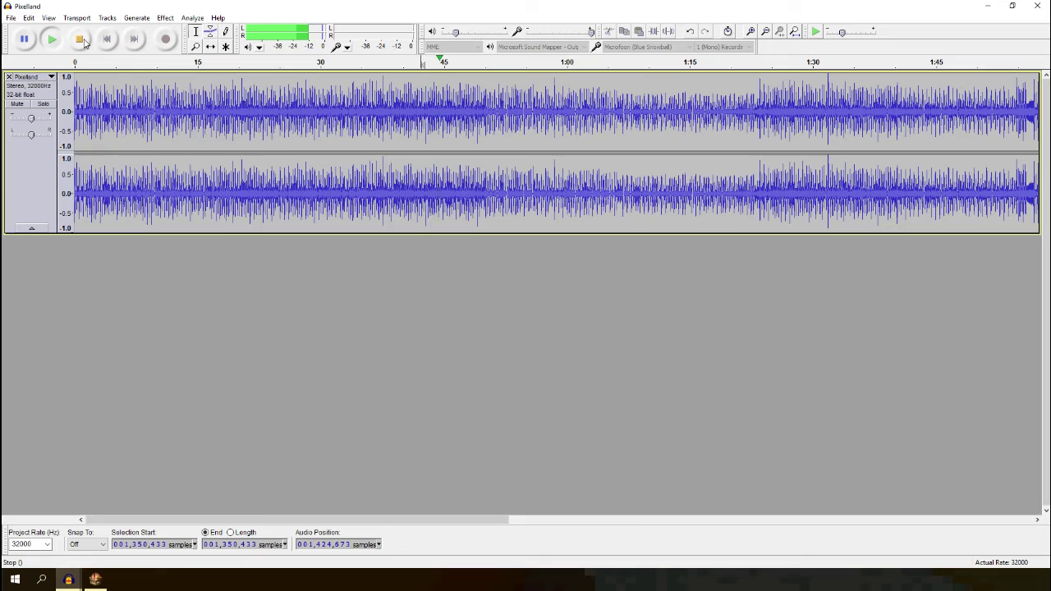
pyautogui.hotkey('ctrl', '1')
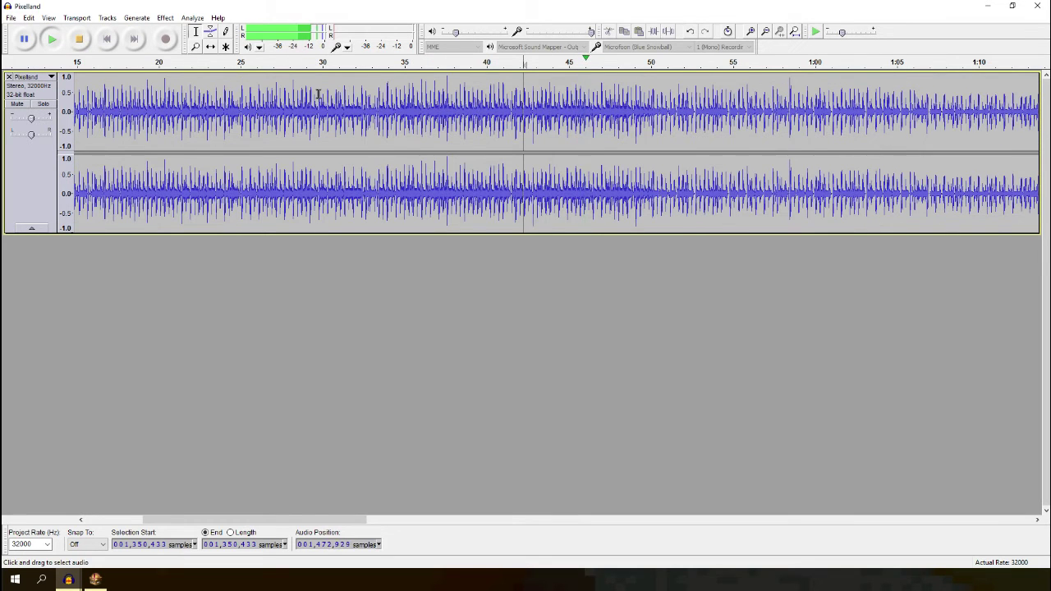
pyautogui.click(79, 39)
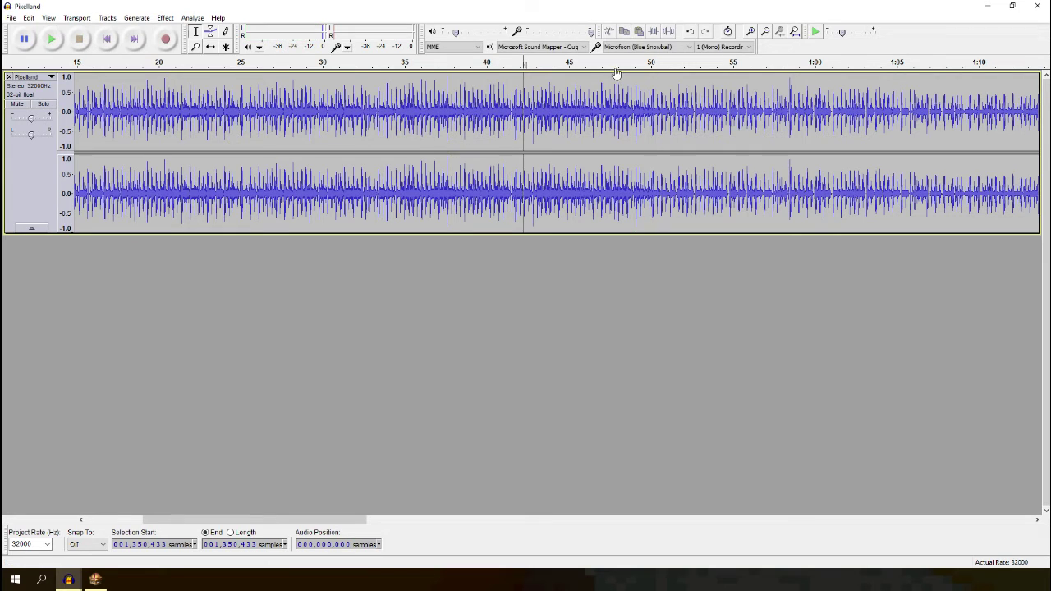
# - Select everything from 50.10 seconds to the end of the track and delete it
pyautogui.click(655, 109)
pyautogui.hotkey('ctrl', '1')
pyautogui.hotkey('ctrl', '1')
pyautogui.hotkey('ctrl', '1')
pyautogui.hotkey('ctrl', '1')
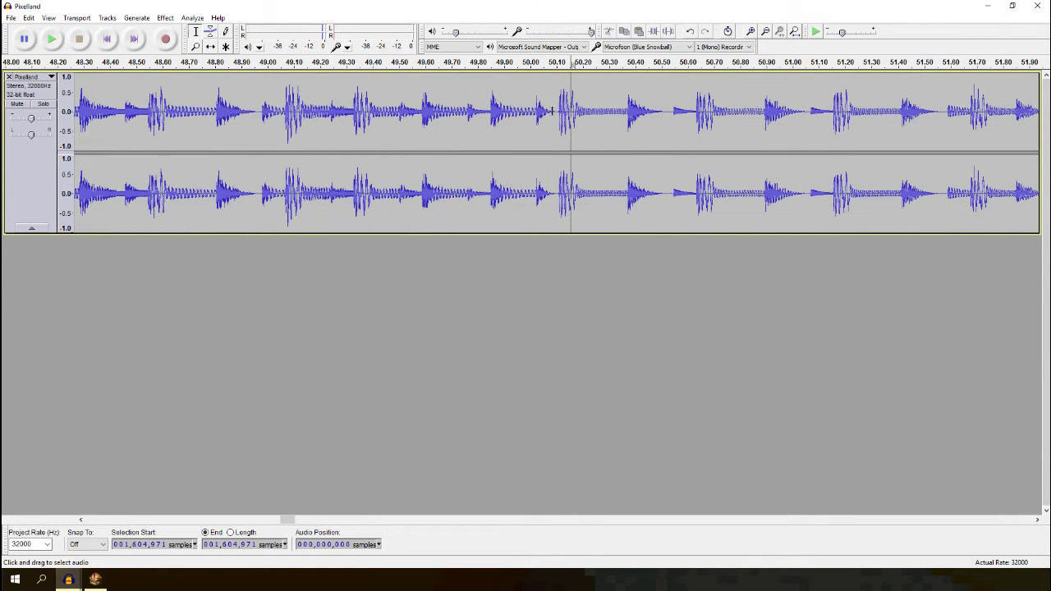
pyautogui.click(558, 110)
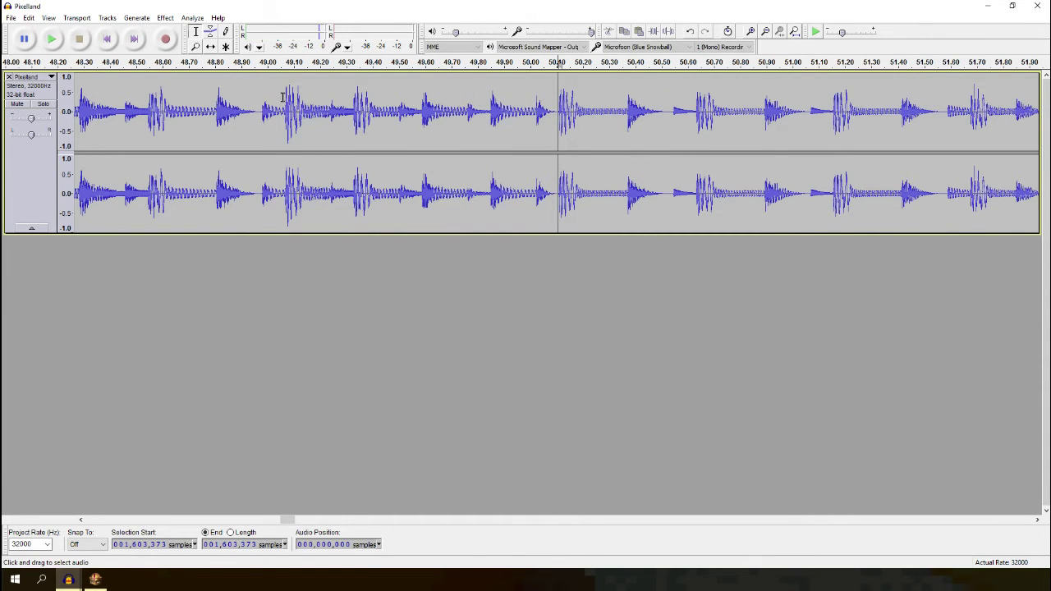
pyautogui.moveTo(566, 109); pyautogui.dragTo(1012, 115)
pyautogui.hotkey('ctrl', '3')
pyautogui.hotkey('ctrl', '3')
pyautogui.hotkey('ctrl', '3')
pyautogui.hotkey('ctrl', '3')
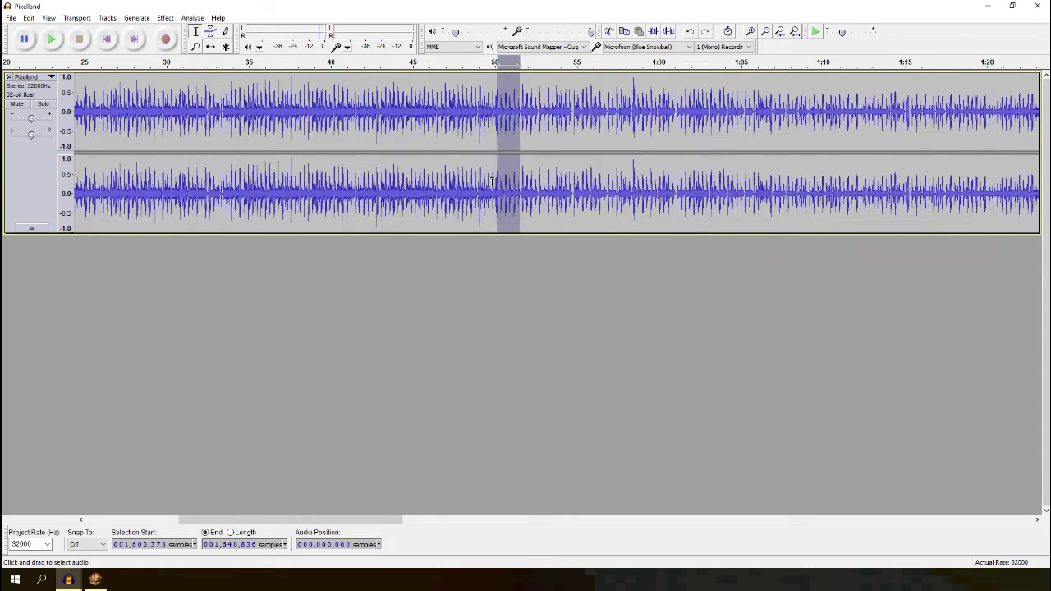
pyautogui.moveTo(509, 129); pyautogui.dragTo(928, 131)
pyautogui.hotkey('ctrl', '3')
pyautogui.hotkey('ctrl', '3')
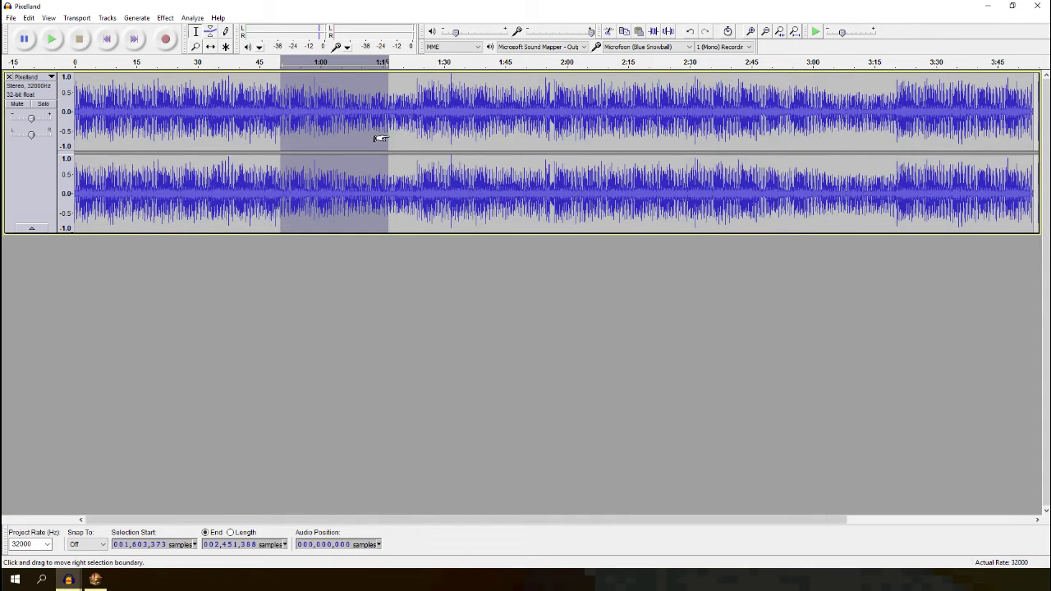
pyautogui.moveTo(383, 138); pyautogui.dragTo(1036, 143)
pyautogui.press('Delete')
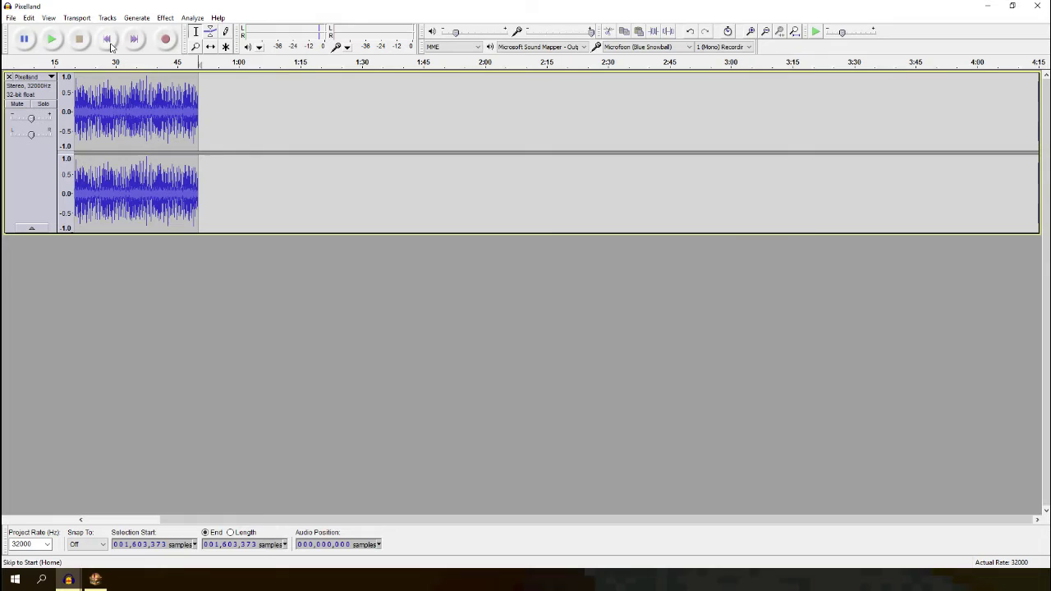
# - Play back the trimmed track, then export it to the Desktop as Pixelland in WAV 16-bit PCM
pyautogui.click(115, 40)
pyautogui.click(51, 38)
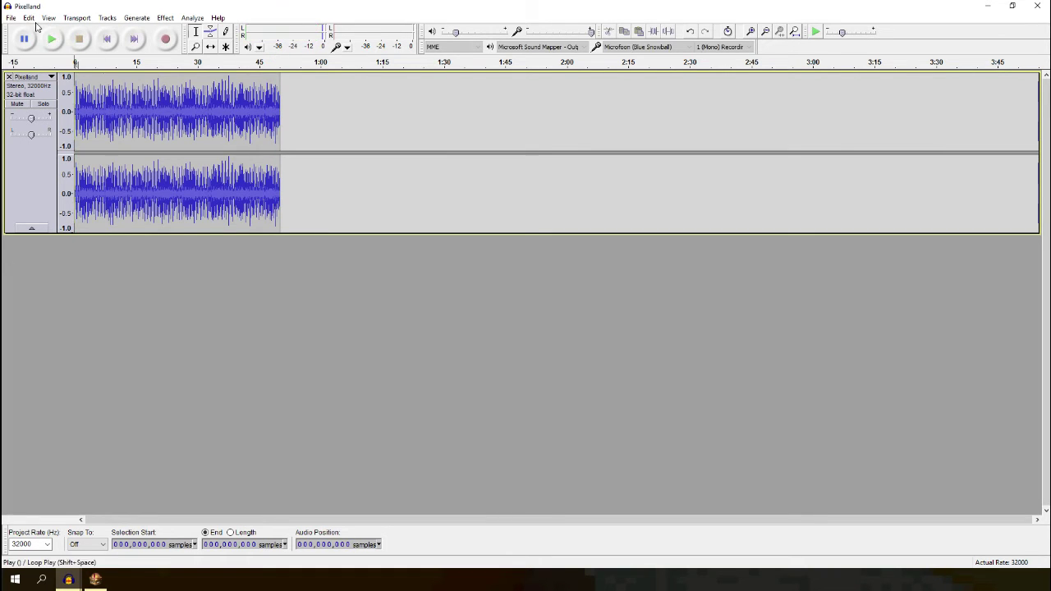
pyautogui.click(10, 17)
pyautogui.click(37, 162)
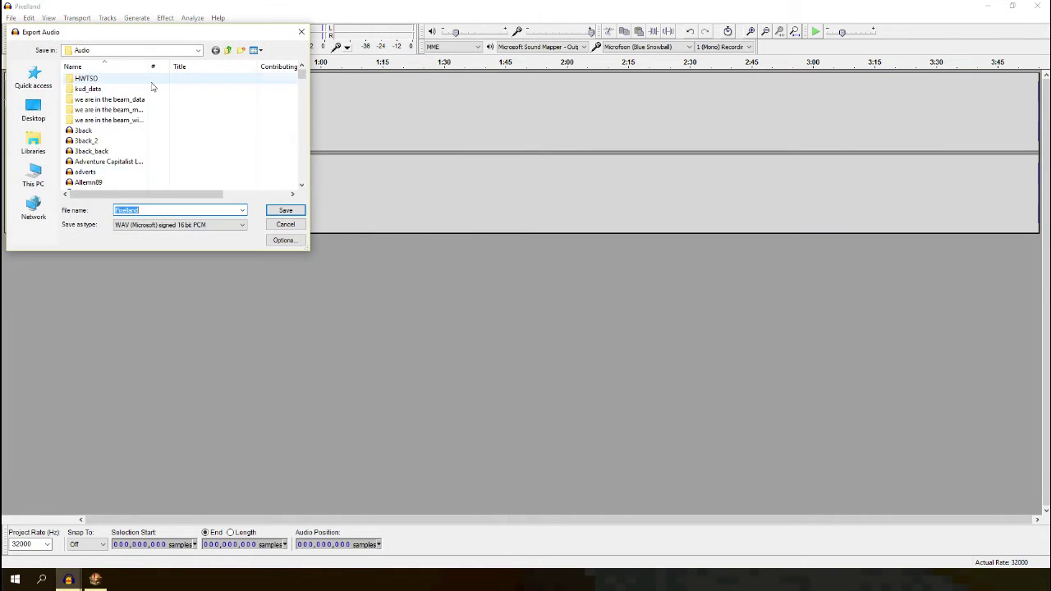
pyautogui.click(35, 172)
pyautogui.click(33, 111)
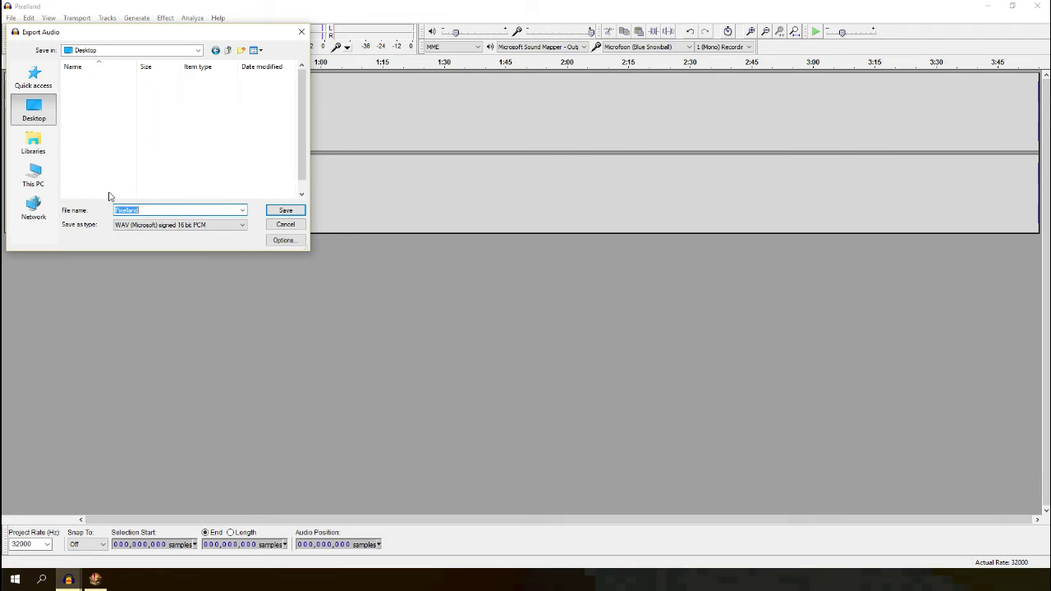
pyautogui.click(241, 224)
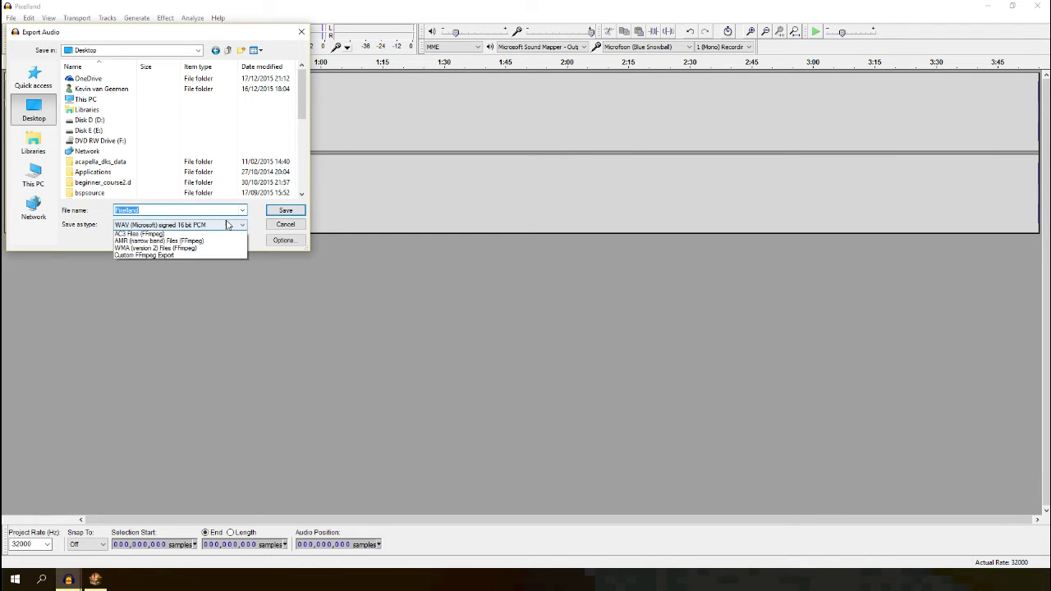
pyautogui.click(165, 239)
pyautogui.click(274, 213)
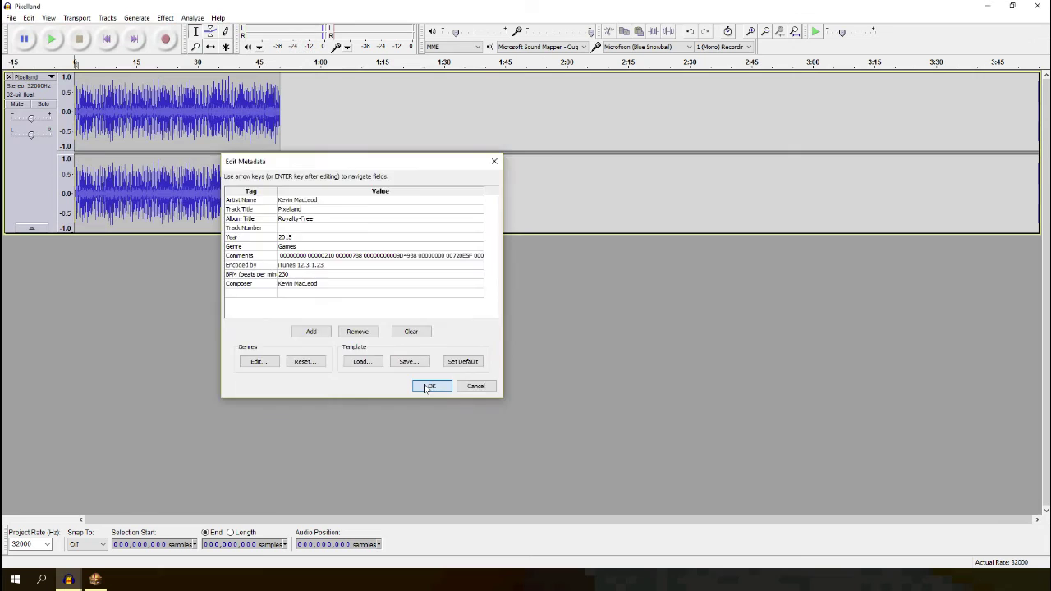
pyautogui.click(425, 385)
# - Replace the GRP/TITLE entry's Audio[0] sound with Pixelland.wav
pyautogui.click(94, 579)
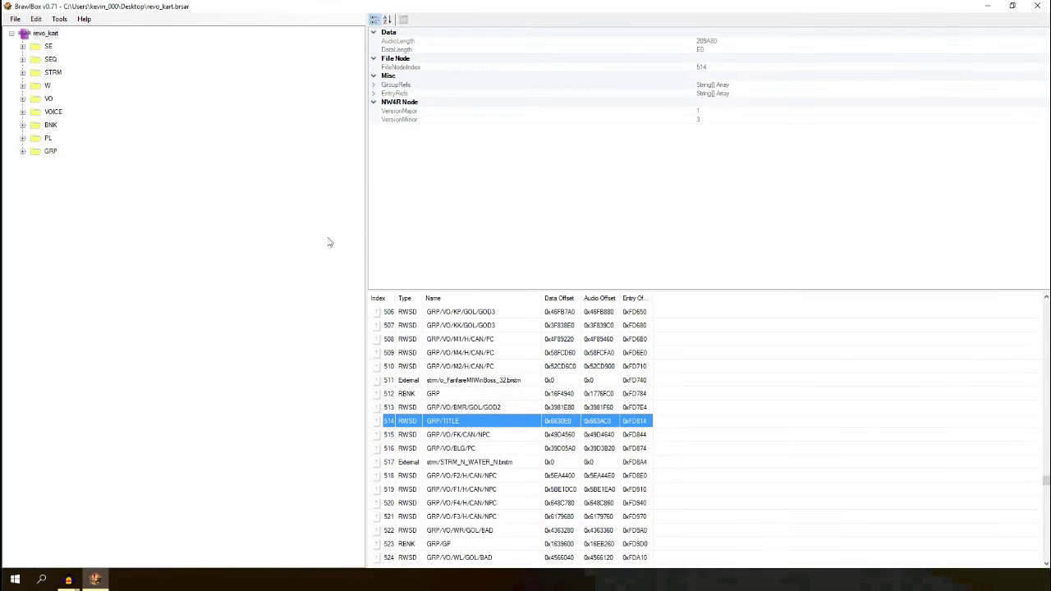
pyautogui.doubleClick(449, 423)
pyautogui.rightClick(429, 298)
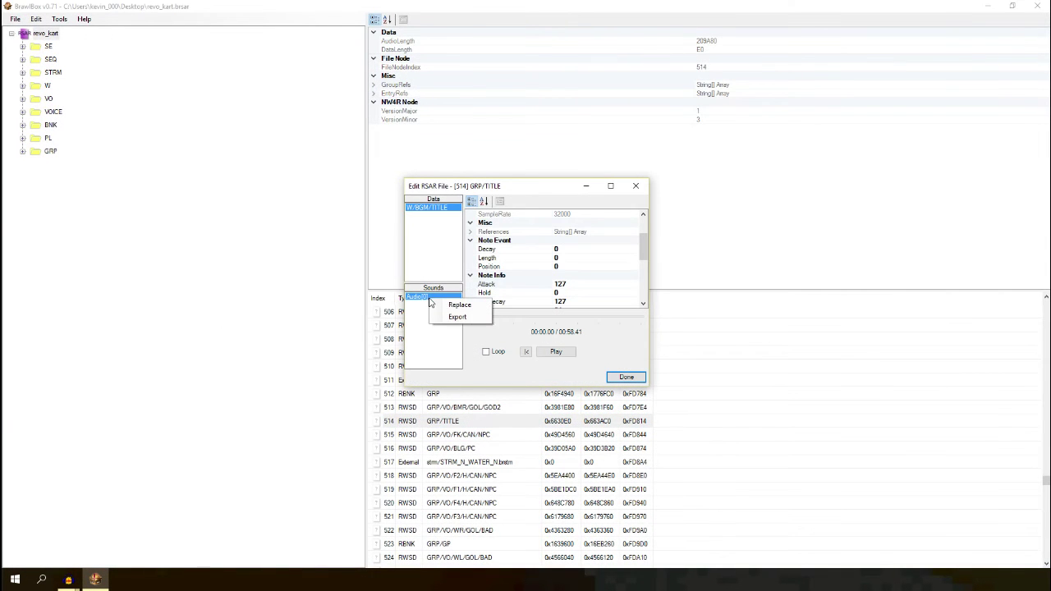
pyautogui.click(459, 304)
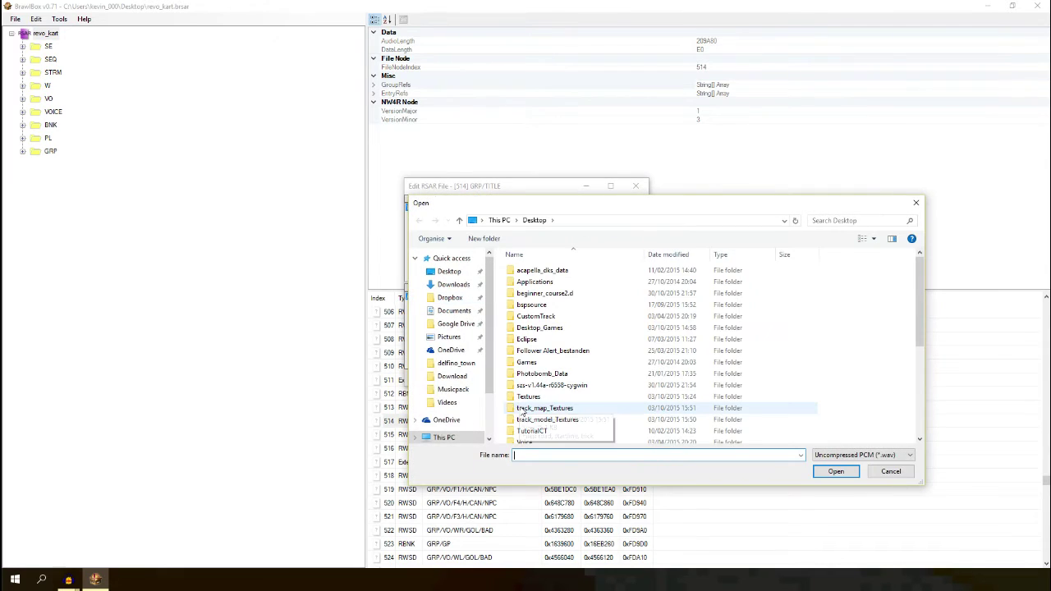
pyautogui.write('Pi')
pyautogui.press('Down')
pyautogui.press('Return')
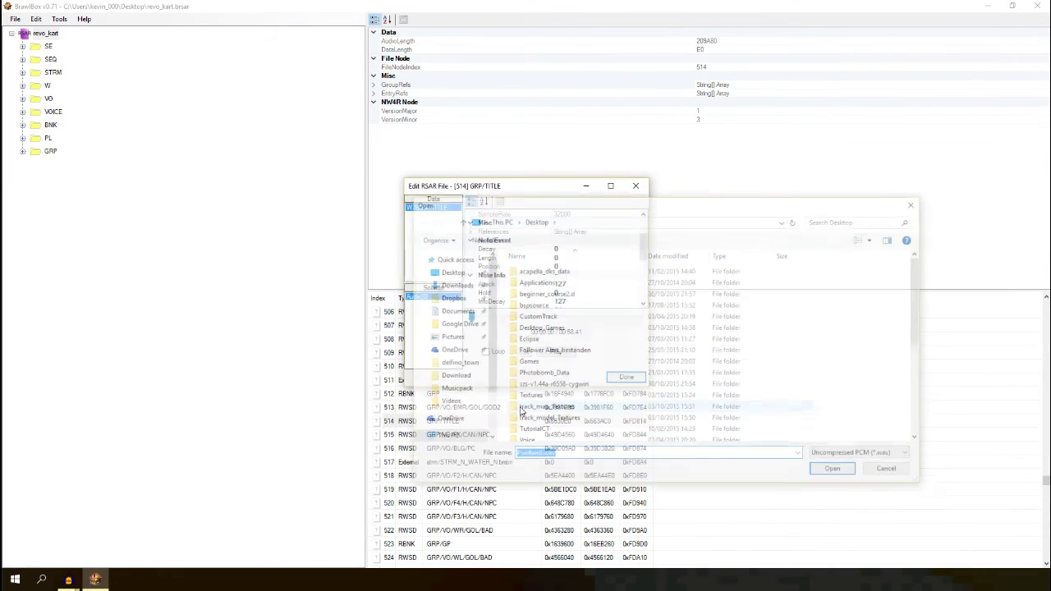
# - Enable looping from sample 0 to 1603373, preview the loop, and confirm to start encoding
pyautogui.click(119, 104)
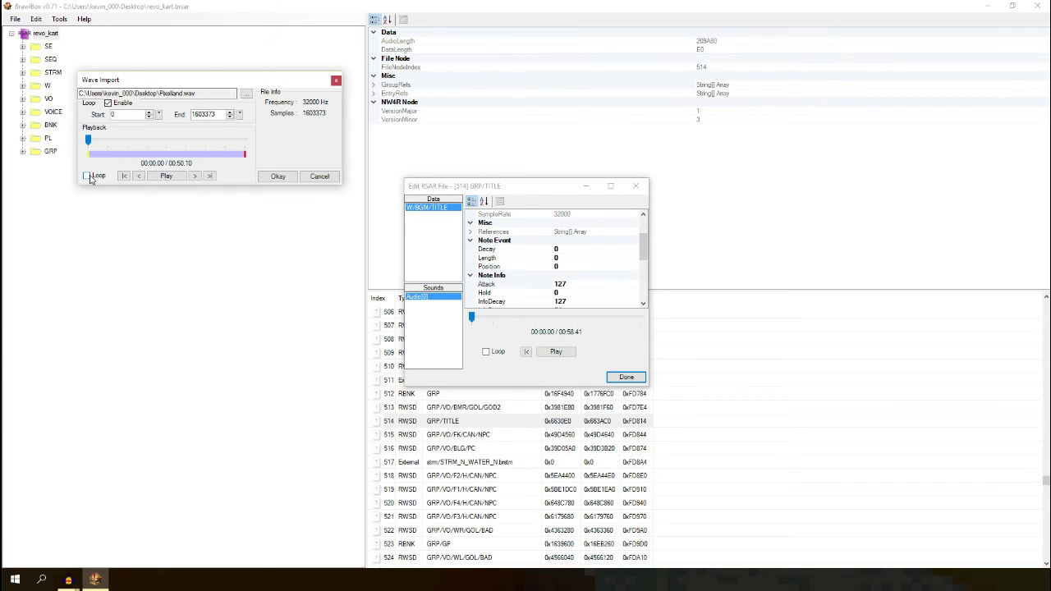
pyautogui.click(88, 176)
pyautogui.click(169, 176)
pyautogui.click(278, 176)
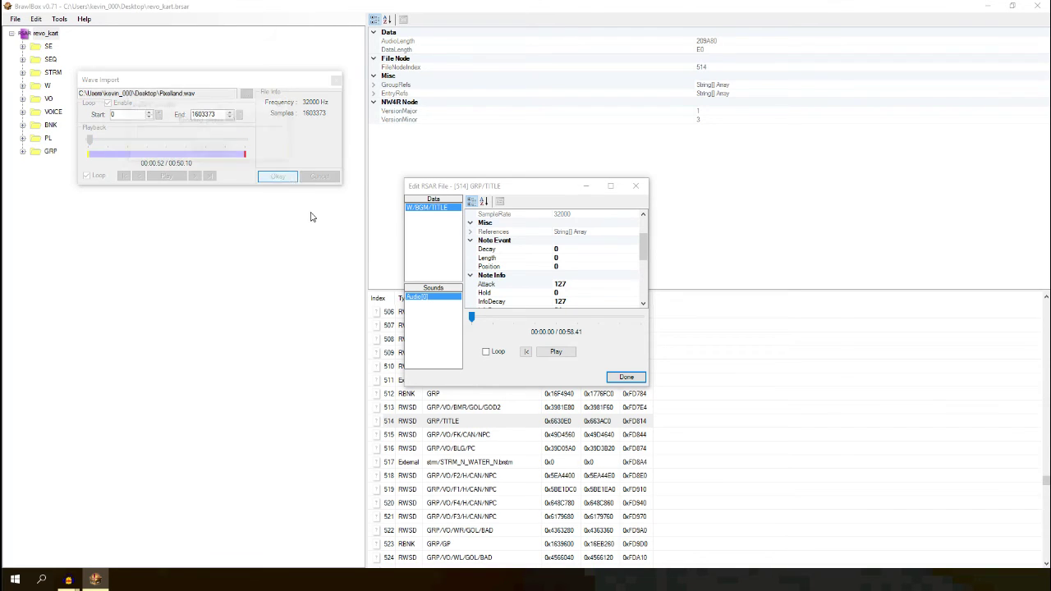
pyautogui.click(624, 378)
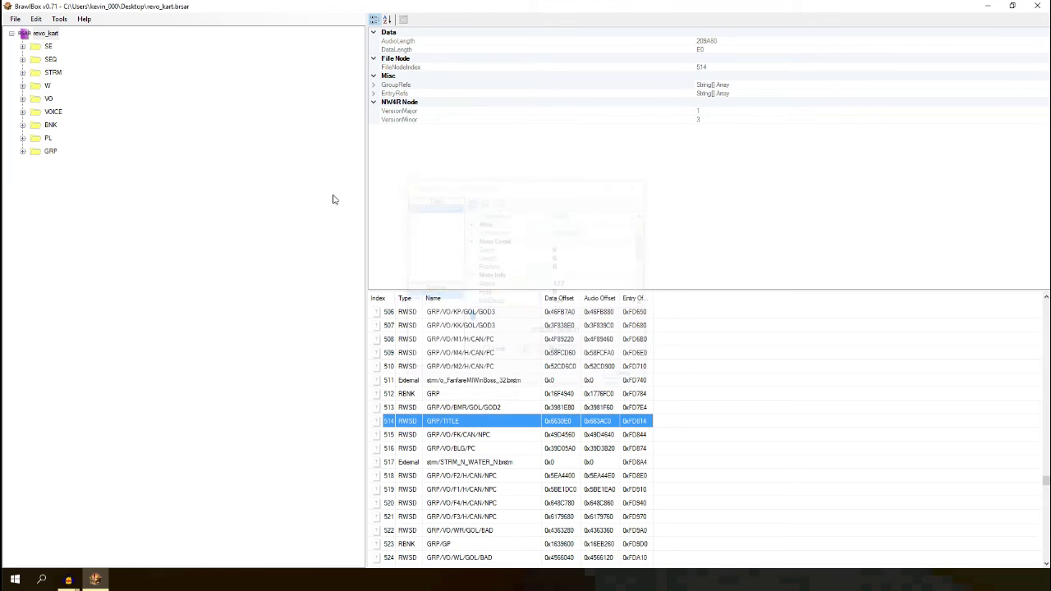
pyautogui.click(16, 18)
pyautogui.click(33, 55)
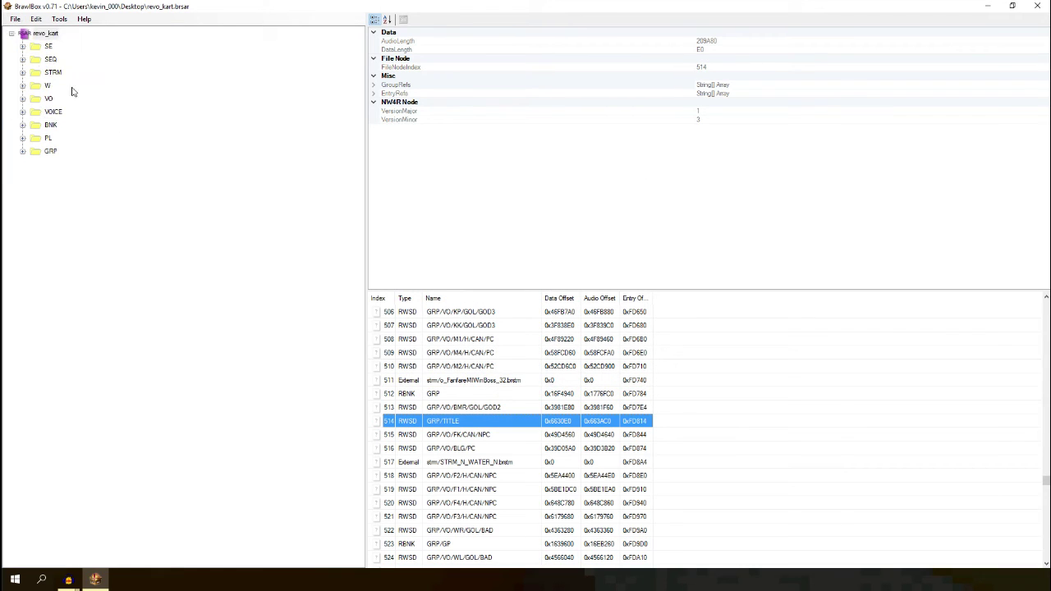
pyautogui.click(452, 408)
pyautogui.doubleClick(453, 423)
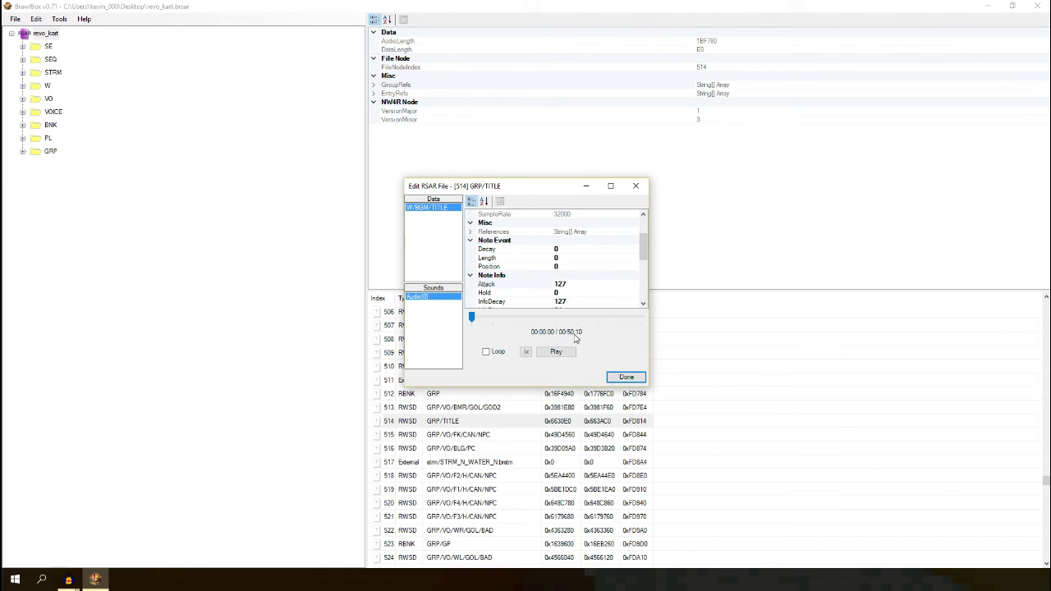
pyautogui.click(571, 215)
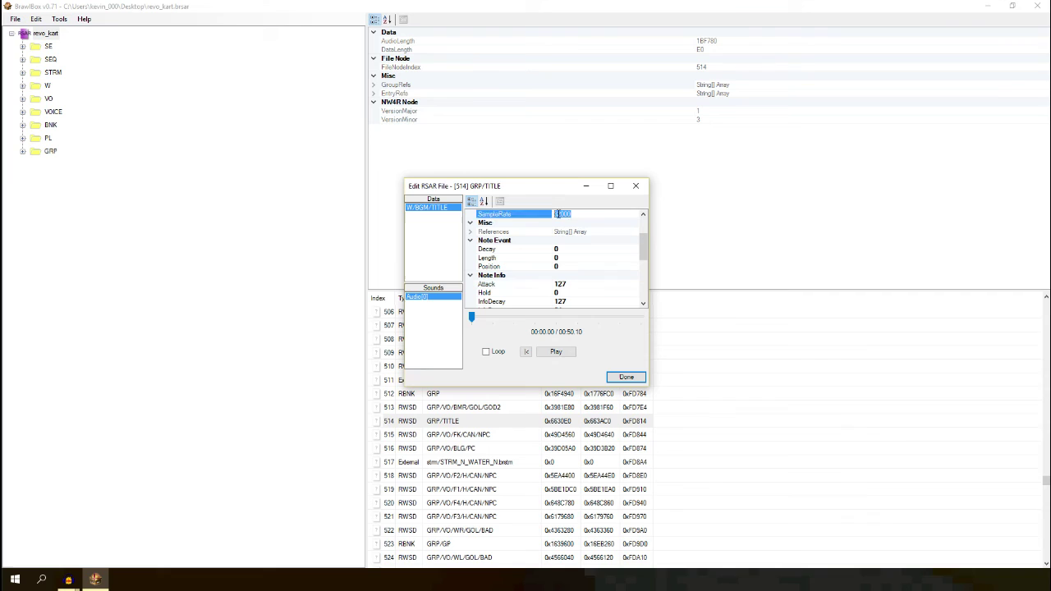
pyautogui.click(544, 356)
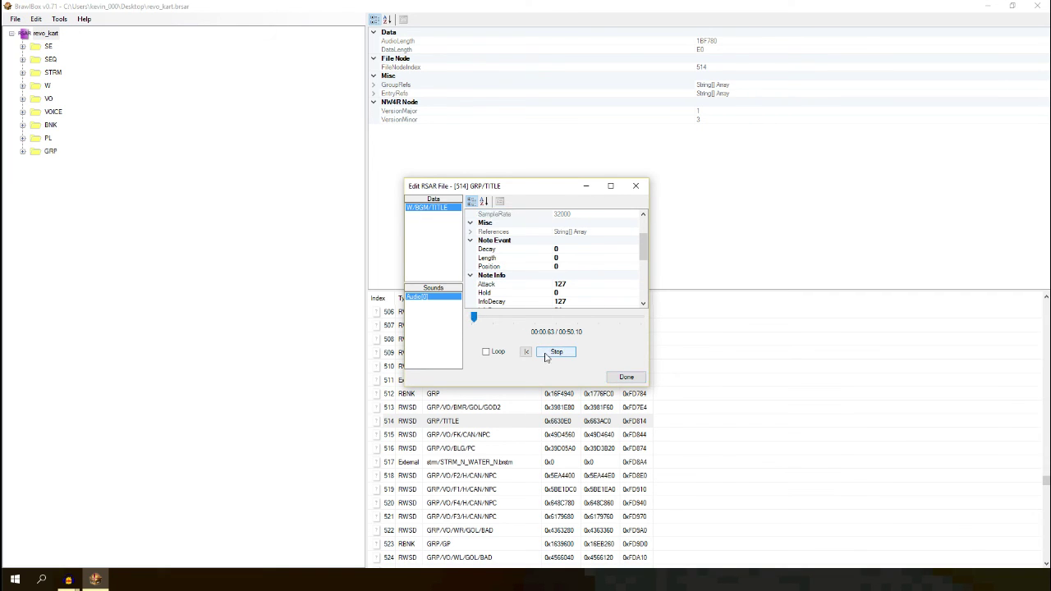
pyautogui.click(627, 377)
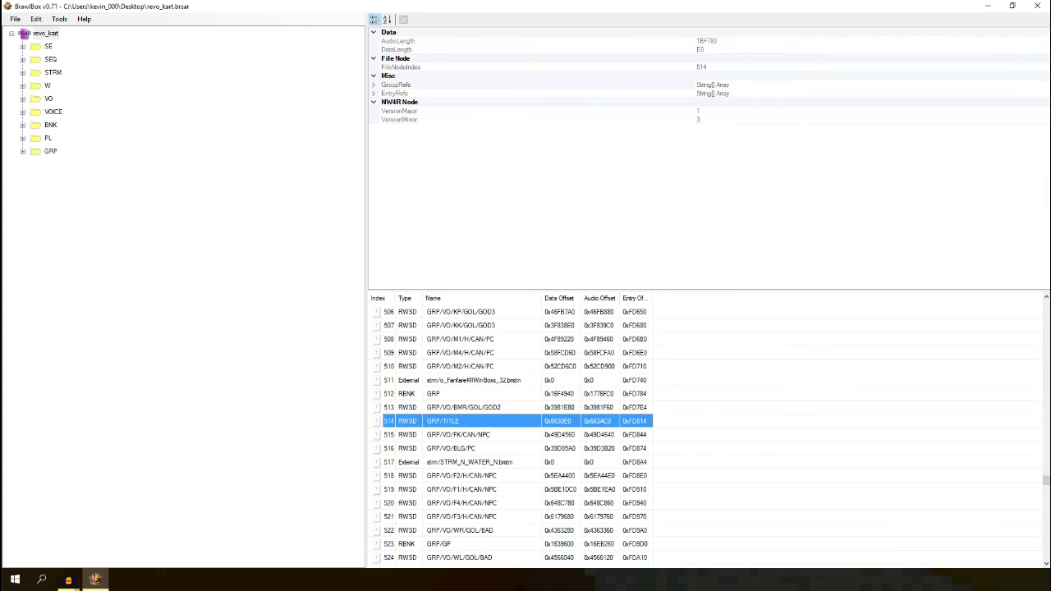